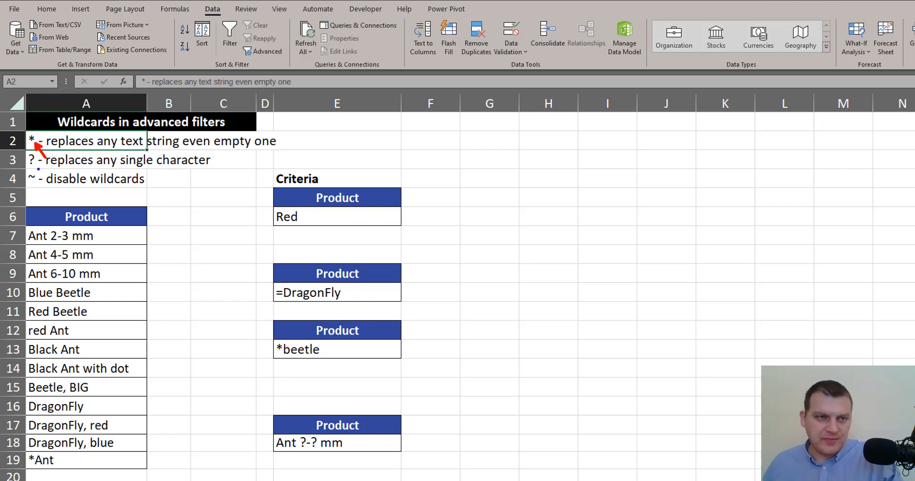
left_click_drag(38, 169, 47, 187)
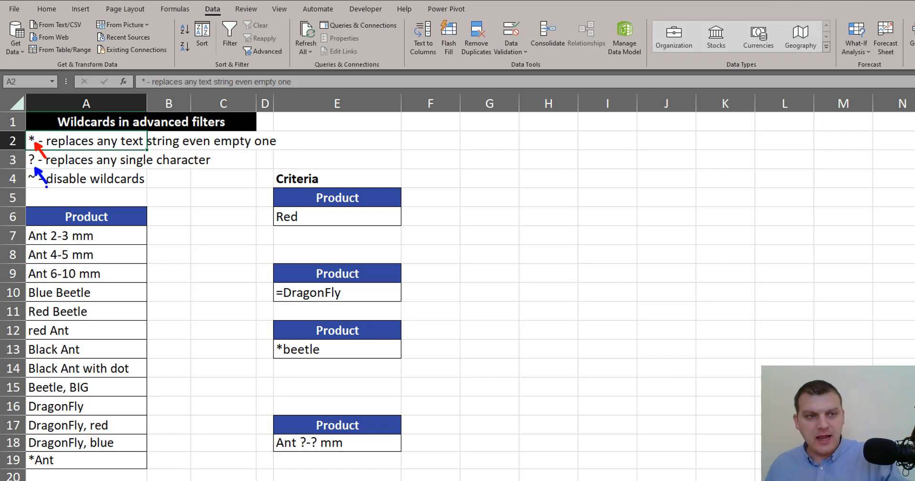
key("Escape")
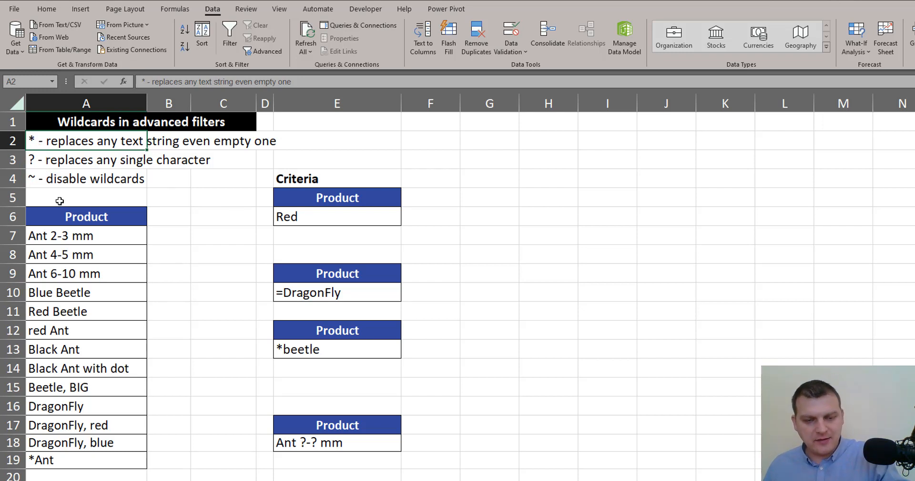
left_click_drag(32, 185, 42, 205)
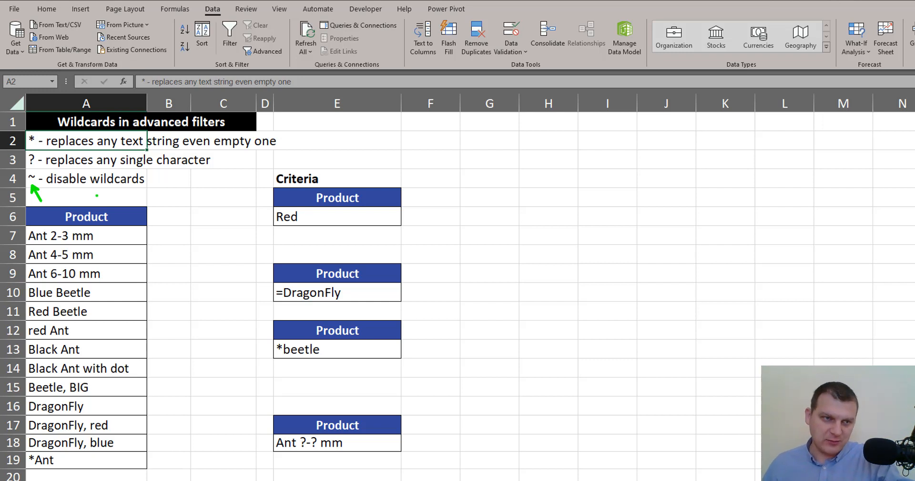
key("Escape")
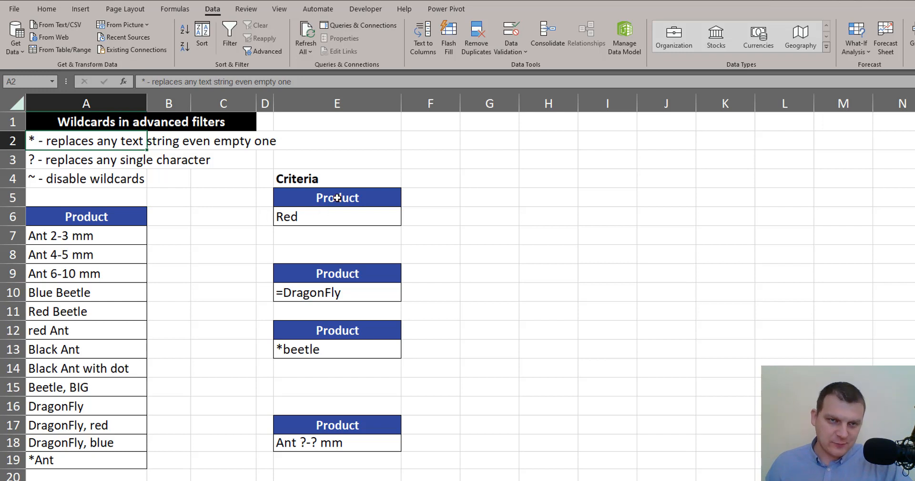
Set up an Advanced Filter on the product list A6:A19 that copies to another location, using E5:E6 as the criteria range.
left_click_drag(336, 198, 336, 216)
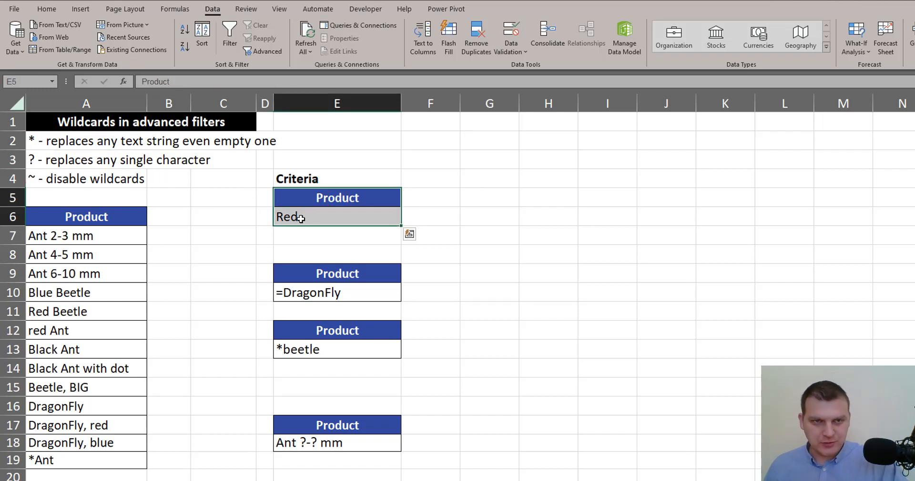
left_click(114, 233)
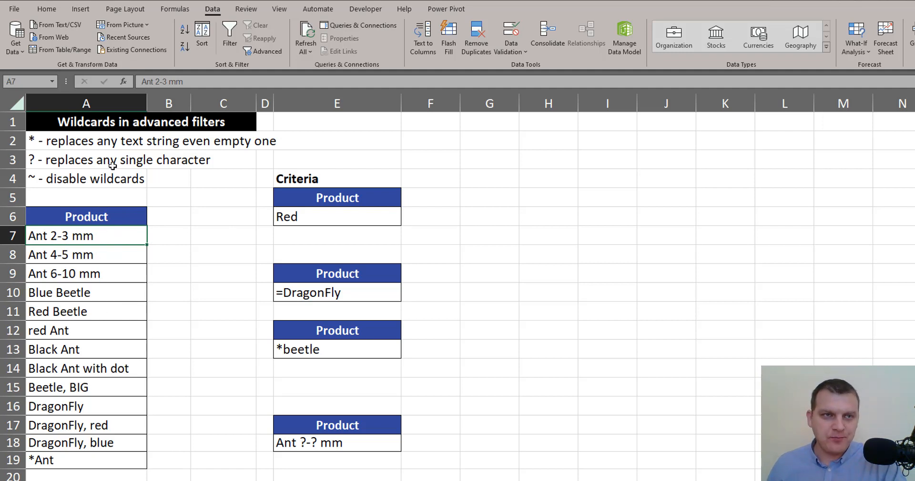
left_click(267, 53)
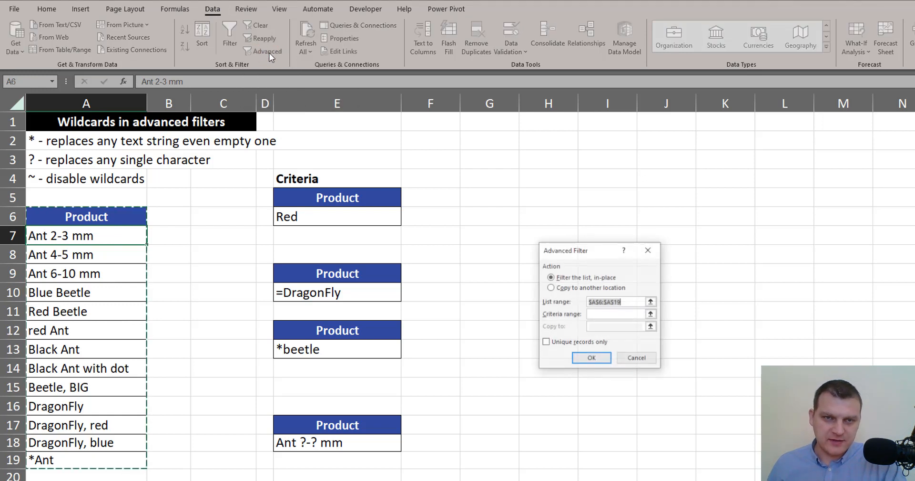
left_click(564, 289)
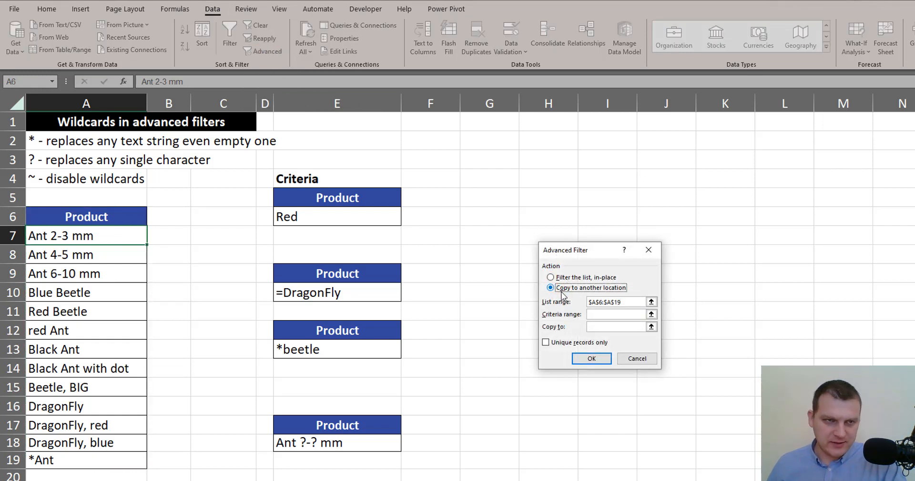
left_click(624, 301)
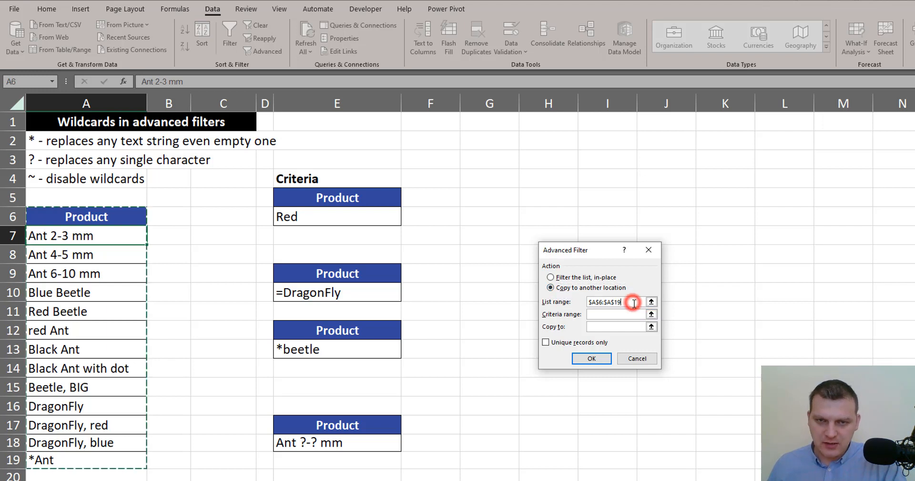
left_click(602, 314)
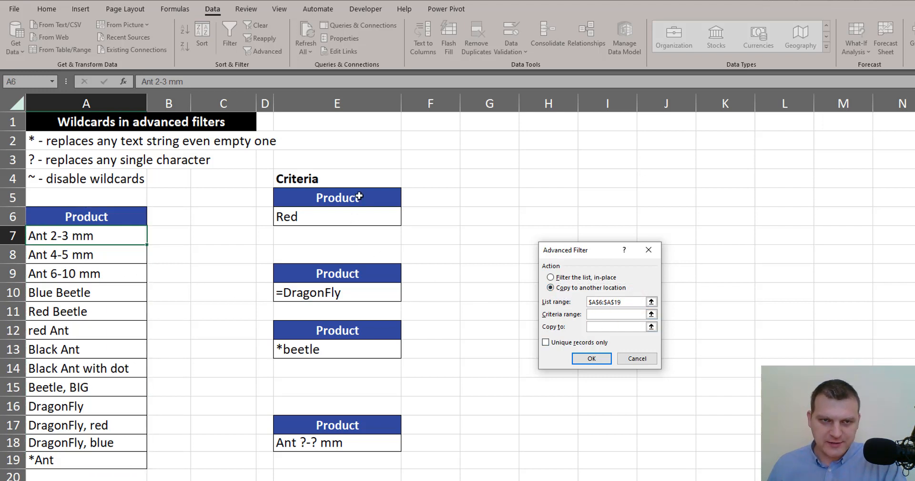
left_click_drag(361, 197, 365, 216)
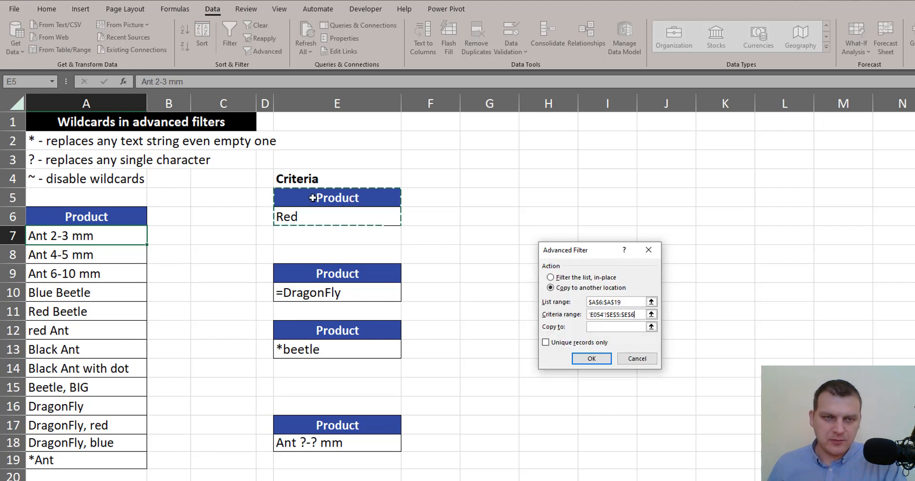
Set cell C4 as the destination for the copied results and run the filter.
left_click(608, 327)
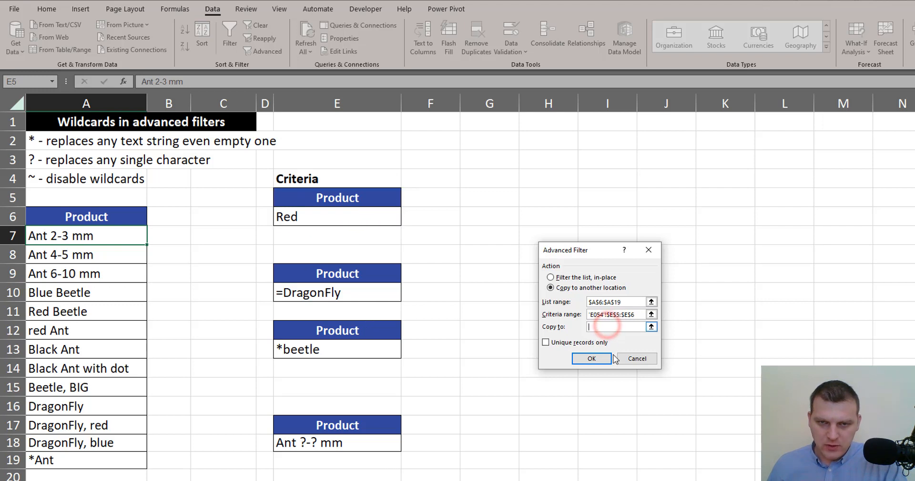
left_click(224, 196)
left_click(235, 181)
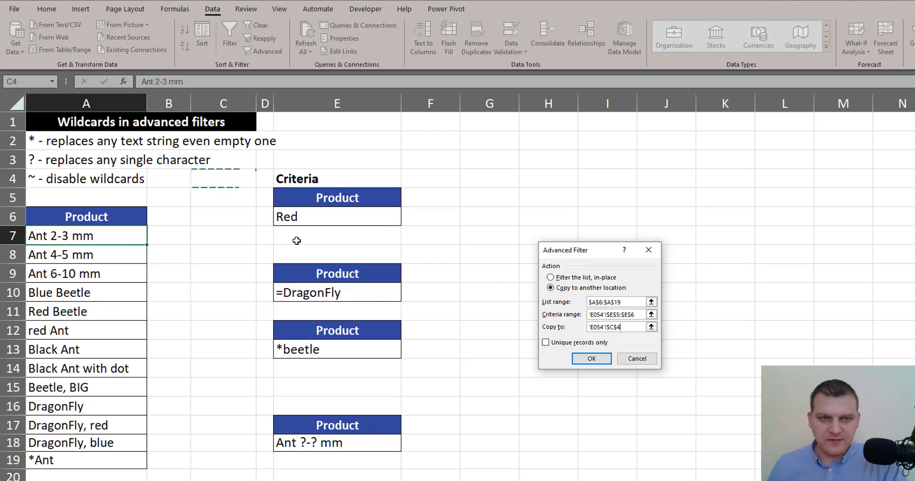
left_click(592, 358)
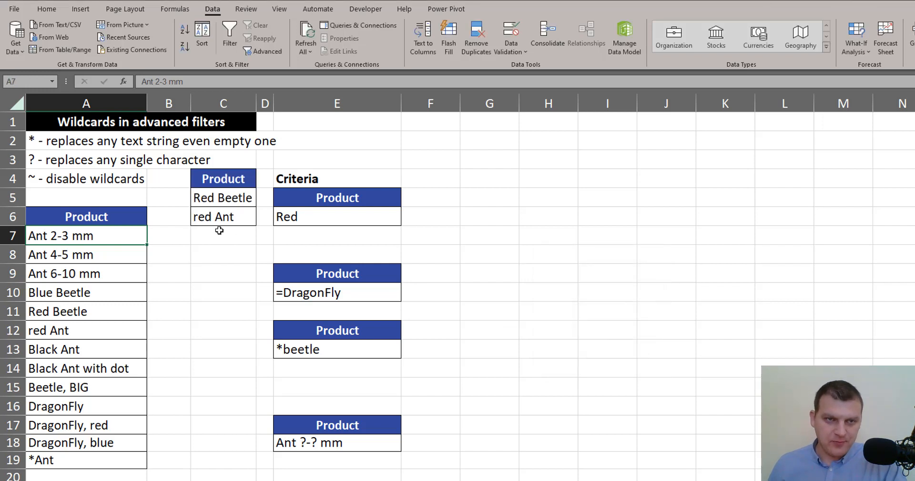
left_click(333, 225)
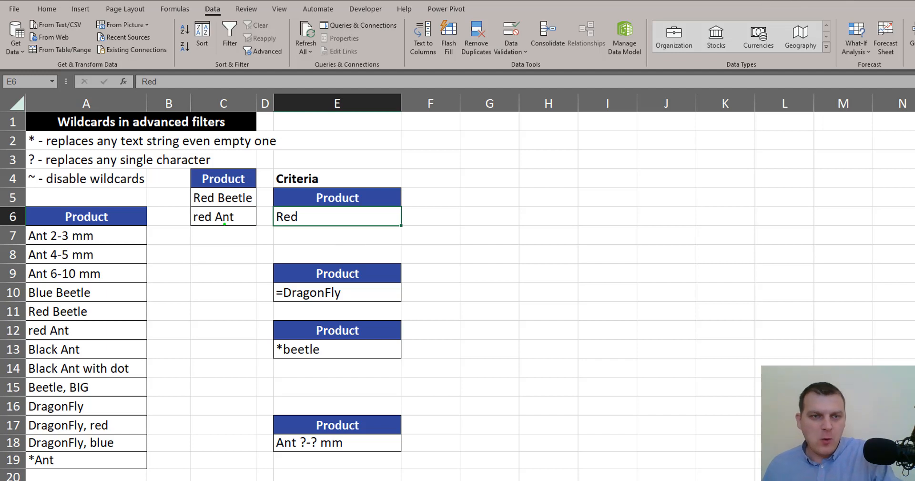
mouse_move(196, 206)
left_mouse_down()
mouse_move(216, 208)
mouse_move(210, 227)
left_mouse_up()
left_click_drag(275, 225, 290, 228)
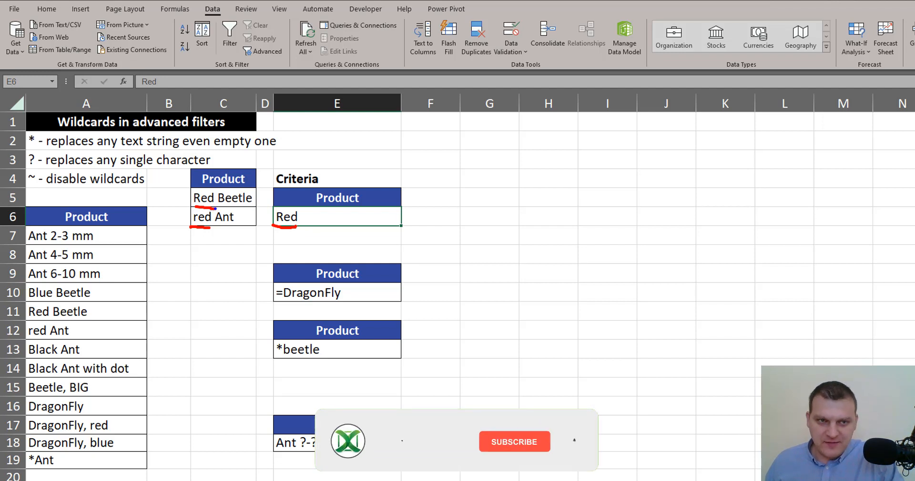
mouse_move(218, 209)
left_mouse_down()
mouse_move(256, 207)
mouse_move(217, 227)
mouse_move(242, 227)
left_mouse_up()
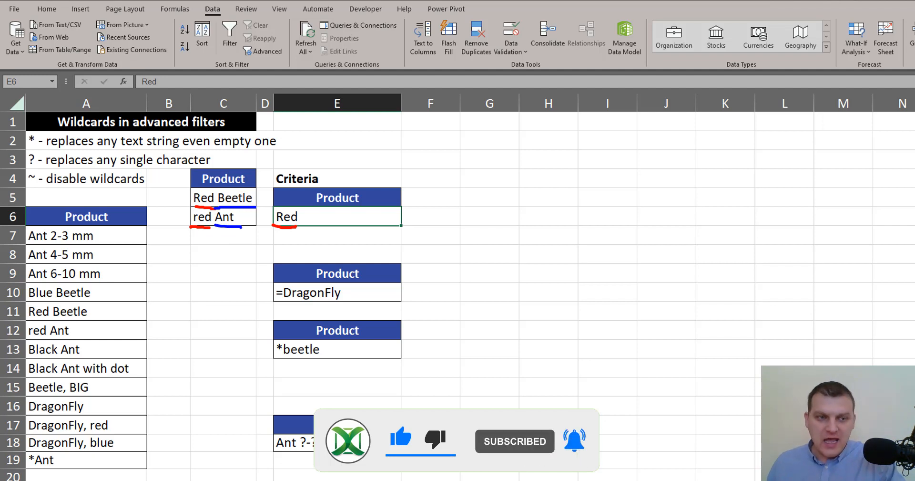
key("Escape")
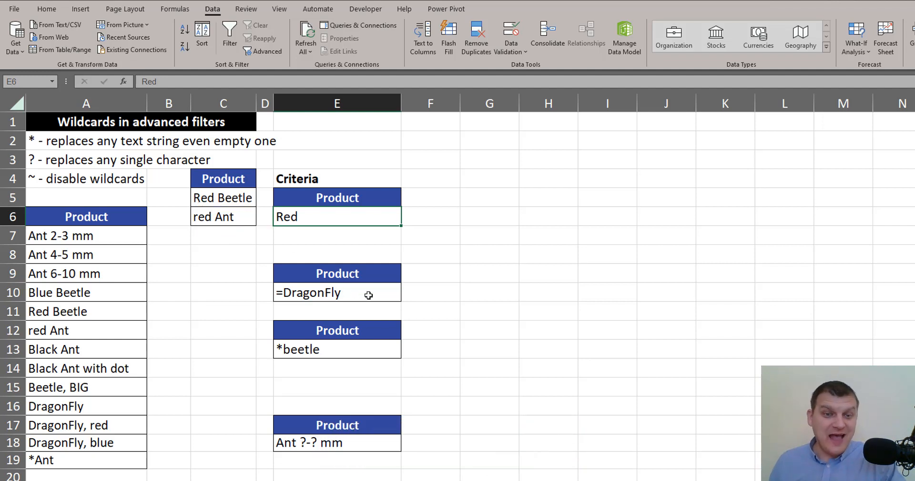
Inspect how the DragonFly criterion in cell E10 is written, including its leading characters, without changing it.
left_click(368, 295)
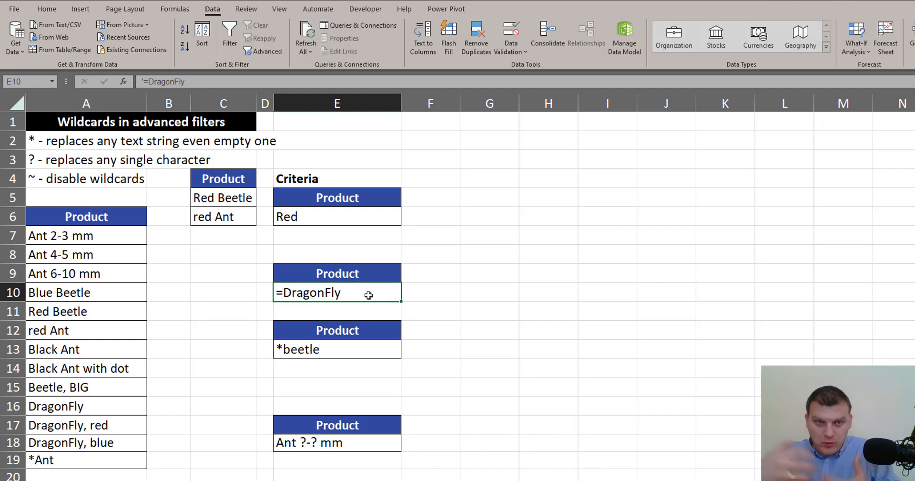
double_click(368, 295)
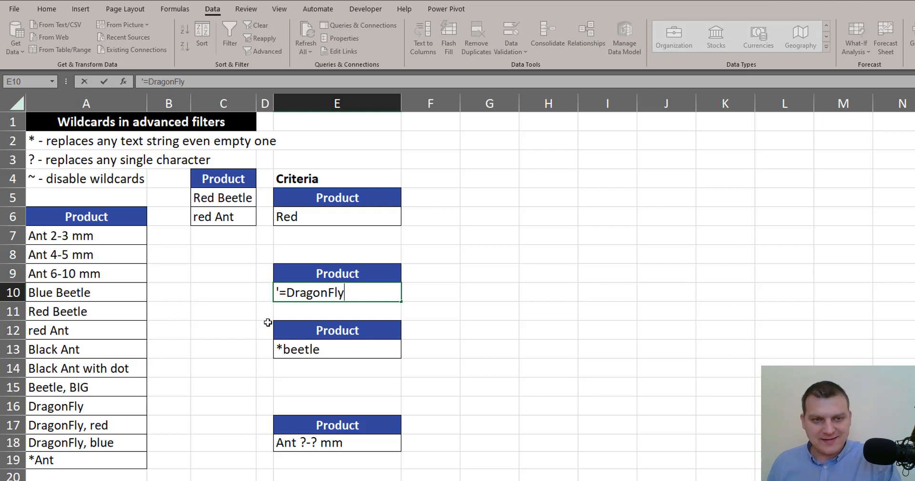
left_click_drag(279, 292, 276, 291)
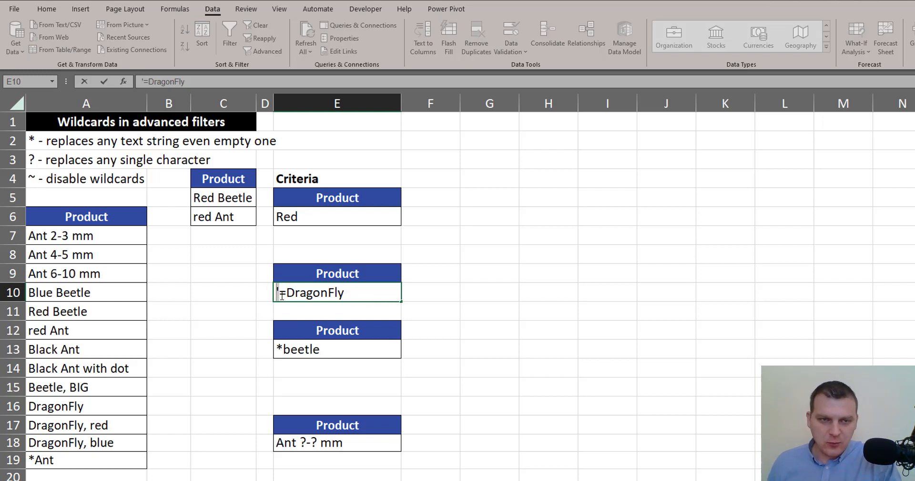
left_click_drag(282, 292, 372, 292)
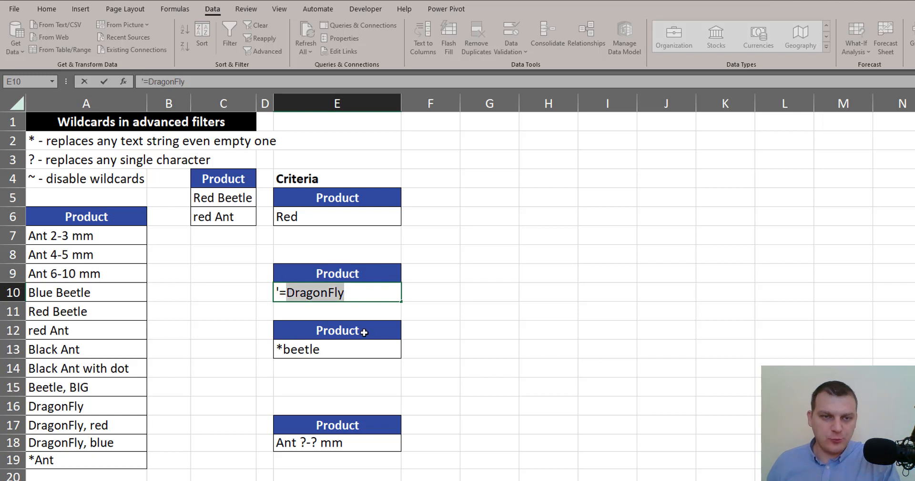
key("Escape")
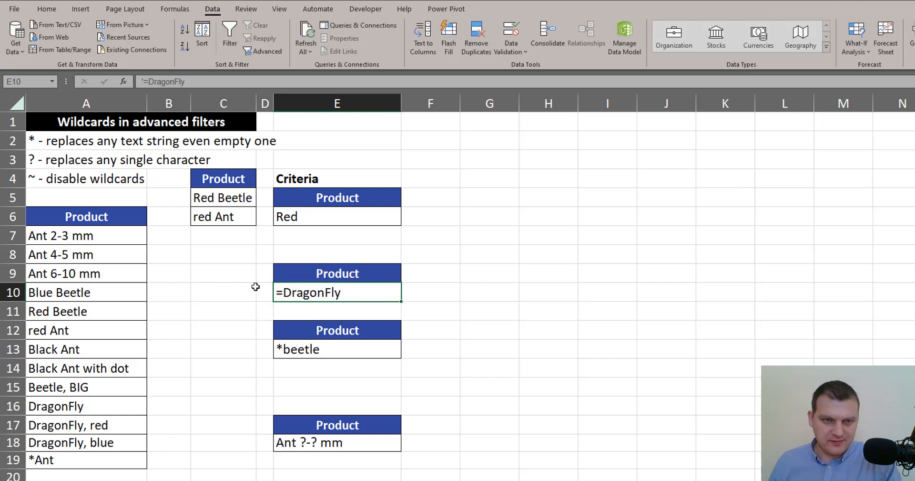
Run an Advanced Filter on A6:A19 with criteria range E9:E10, copying the results to cell C9.
left_click(245, 268)
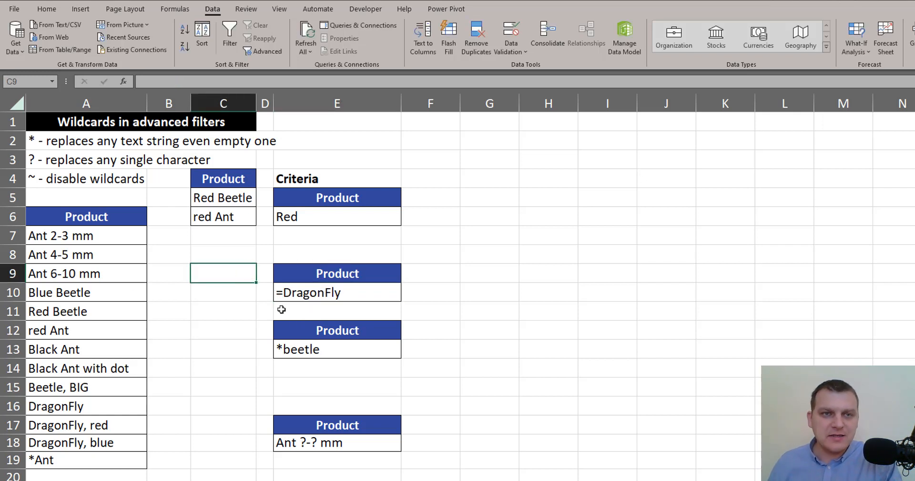
left_click(261, 51)
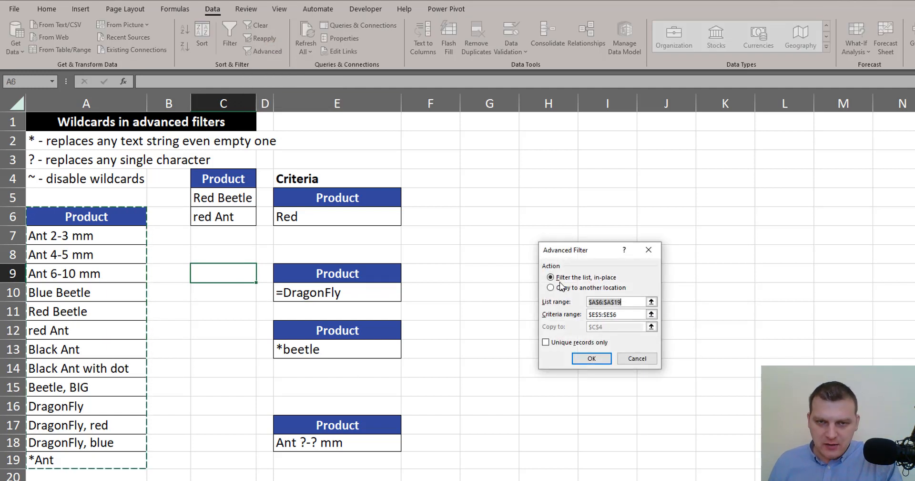
left_click(573, 287)
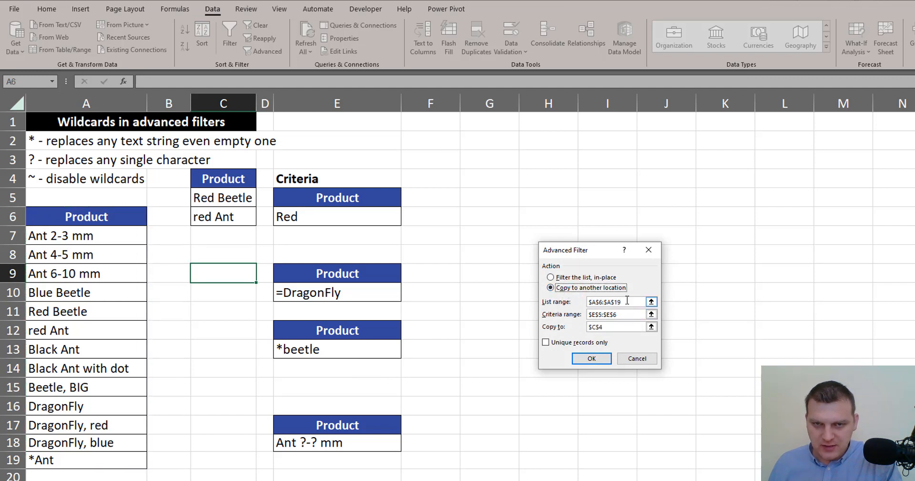
left_click(619, 314)
left_click_drag(338, 273, 349, 288)
left_click(619, 327)
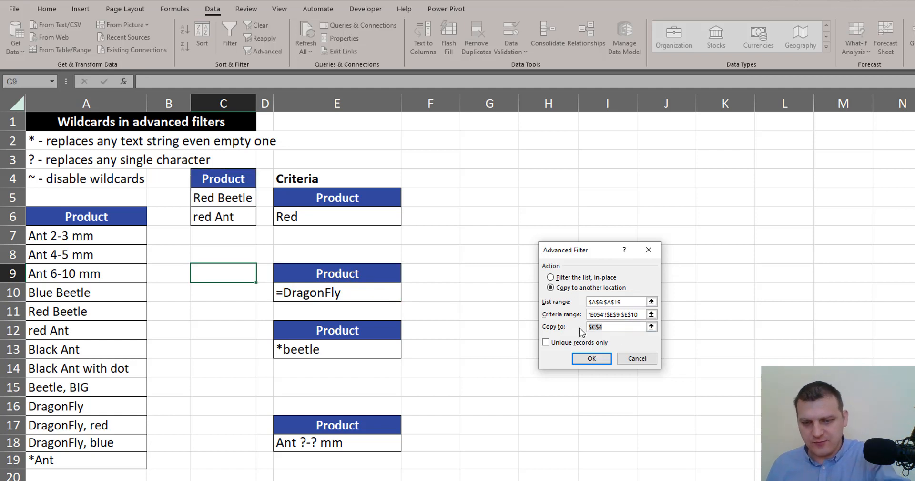
left_click(242, 274)
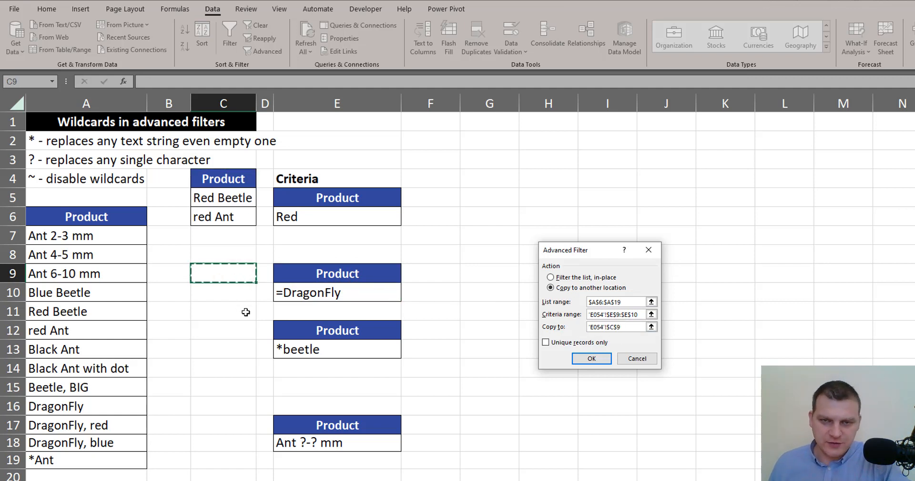
left_click(590, 361)
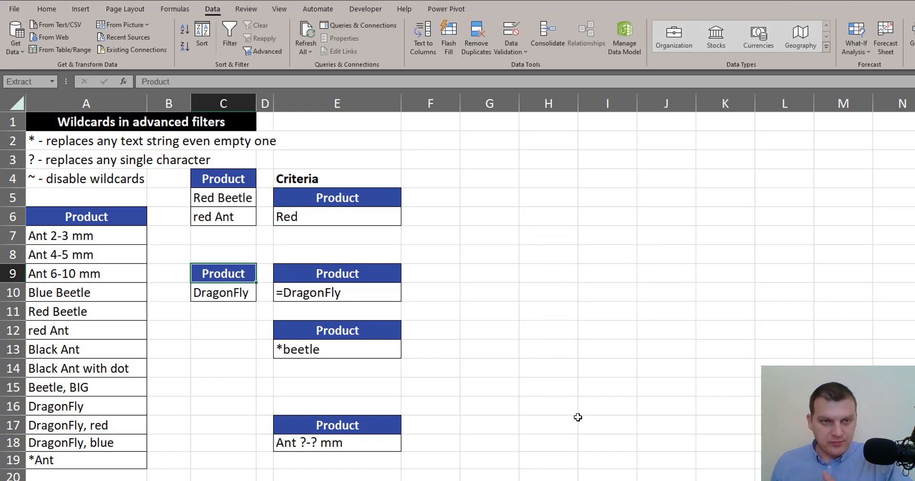
Compare the extracted product in C10 with the DragonFly entries in A16:A18 and the criterion text in E10.
left_click(228, 296)
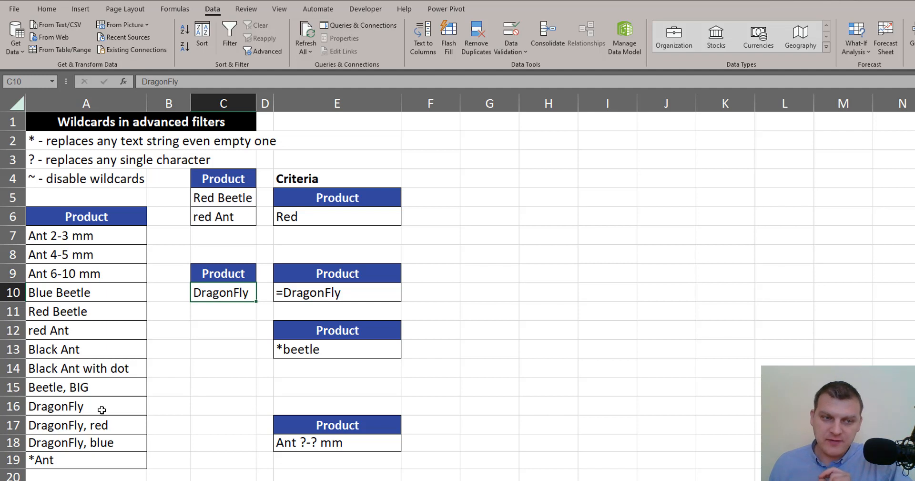
left_click_drag(101, 408, 104, 444)
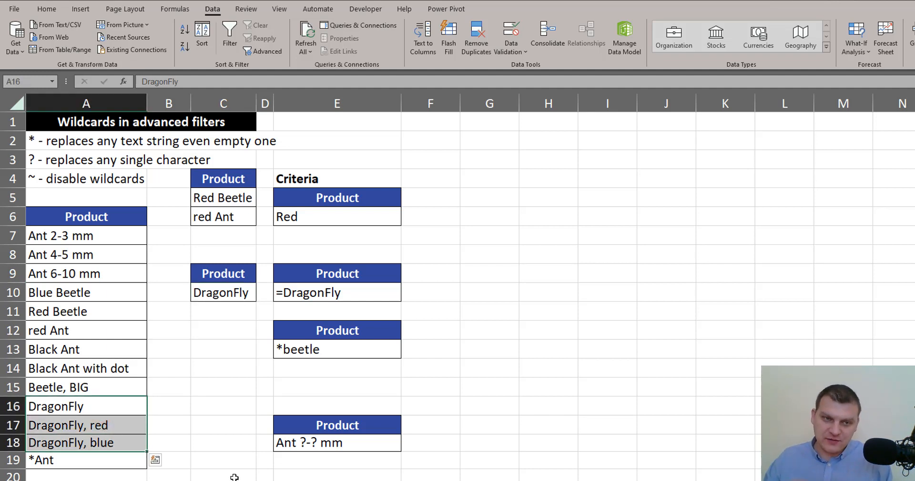
left_click(359, 292)
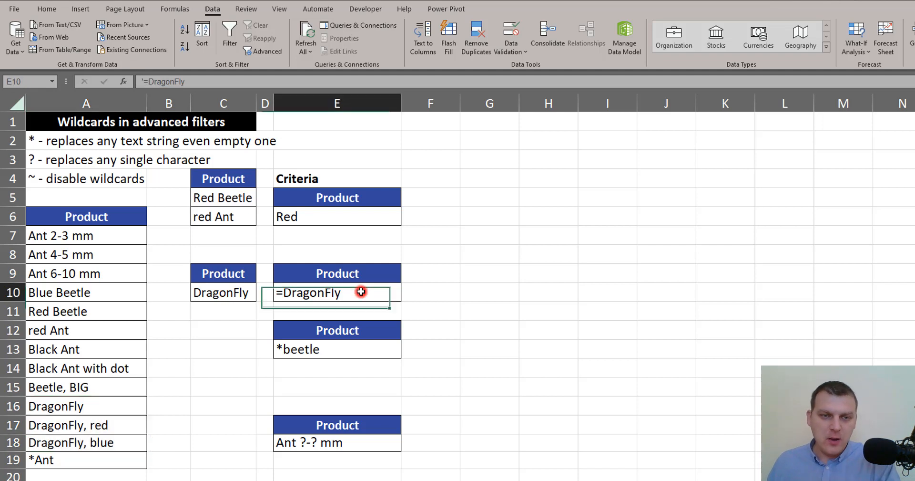
key("F2")
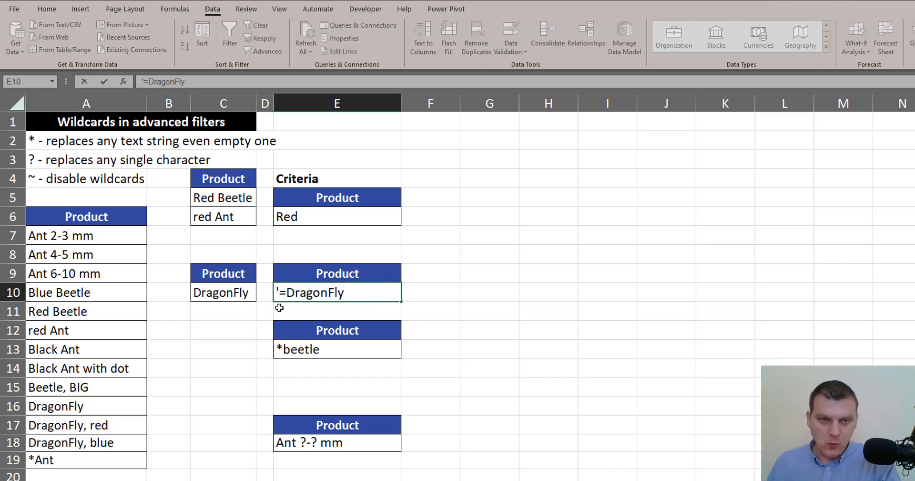
left_click_drag(286, 289, 394, 294)
key("Escape")
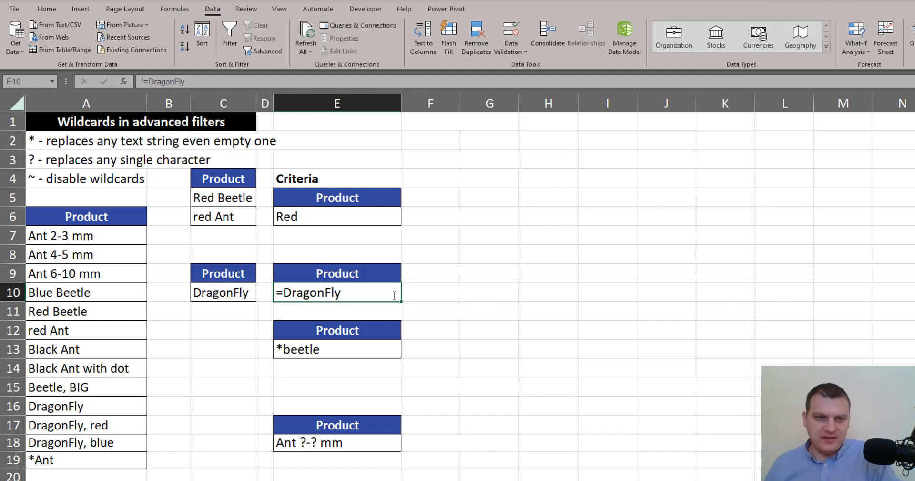
Examine the *beetle criterion in E13, noting the position of its asterisk wildcard and whether anything follows the word.
left_click(336, 351)
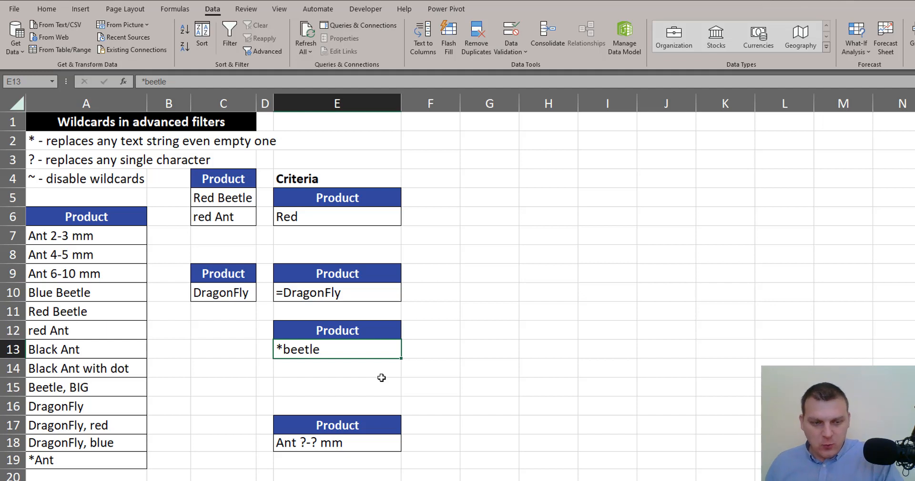
left_click_drag(281, 356, 286, 380)
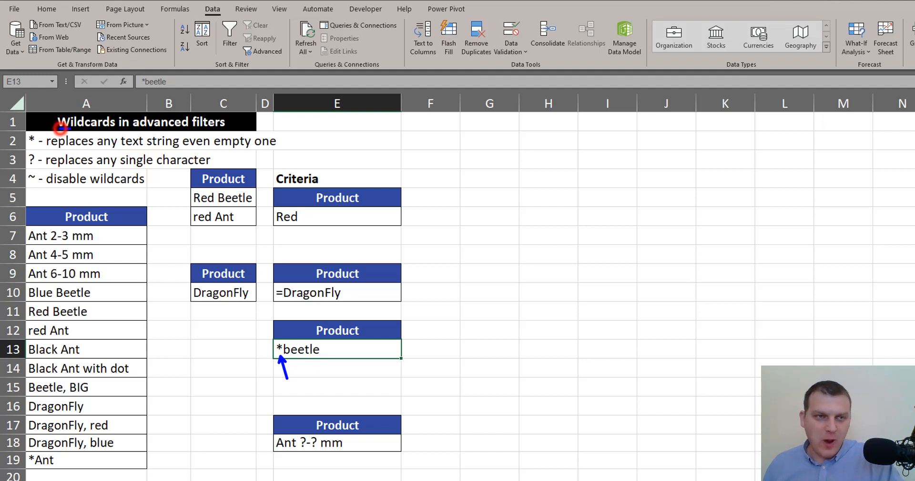
left_click_drag(58, 128, 125, 132)
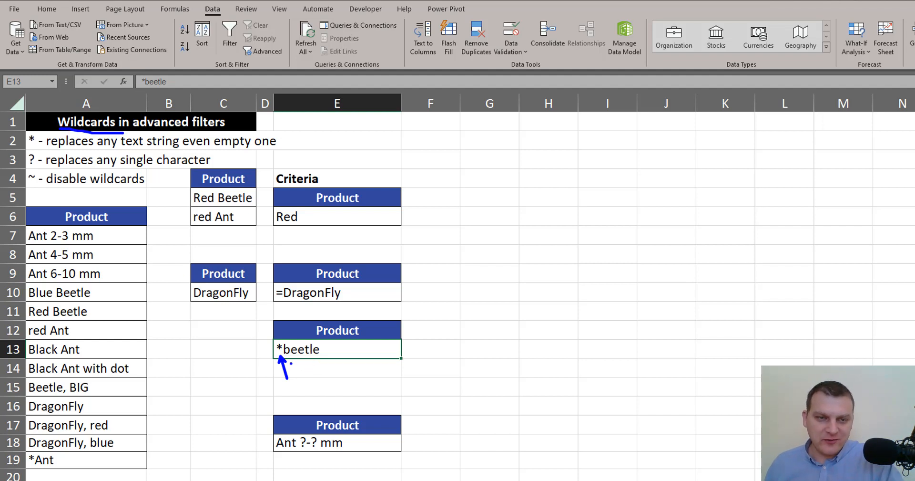
left_click_drag(271, 361, 339, 360)
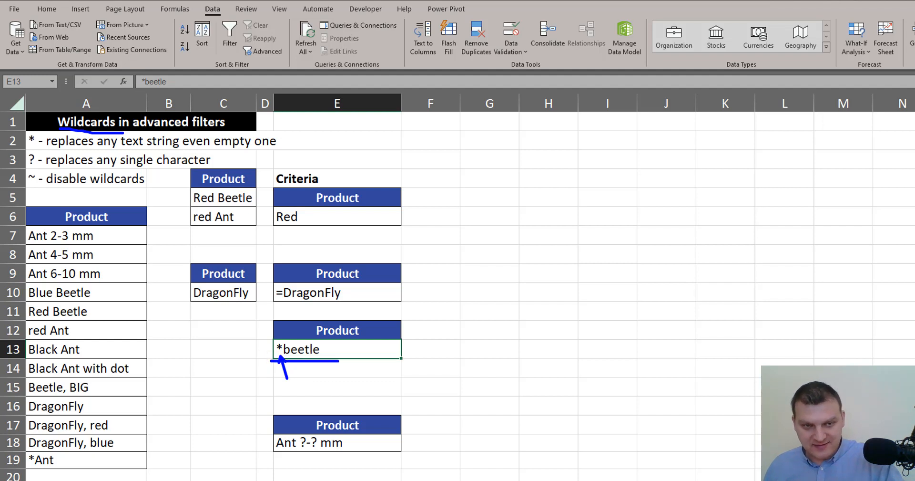
key("Escape")
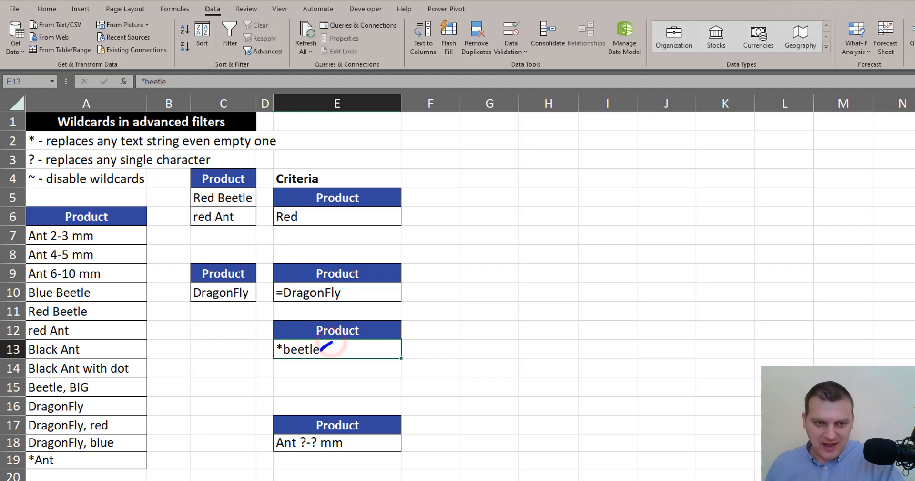
left_click_drag(319, 347, 330, 348)
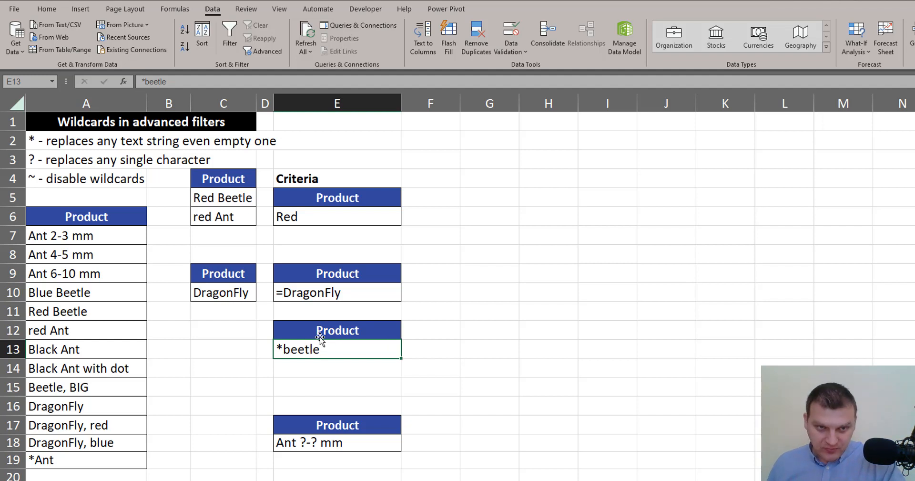
key("Escape")
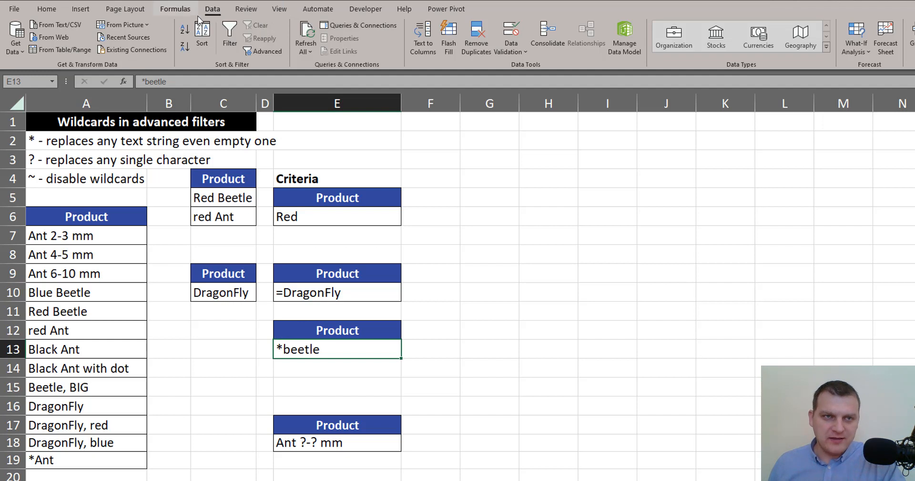
Run an Advanced Filter on A6:A19 with criteria range E12:E13, copying the results to C12, and autofit column C.
left_click(266, 54)
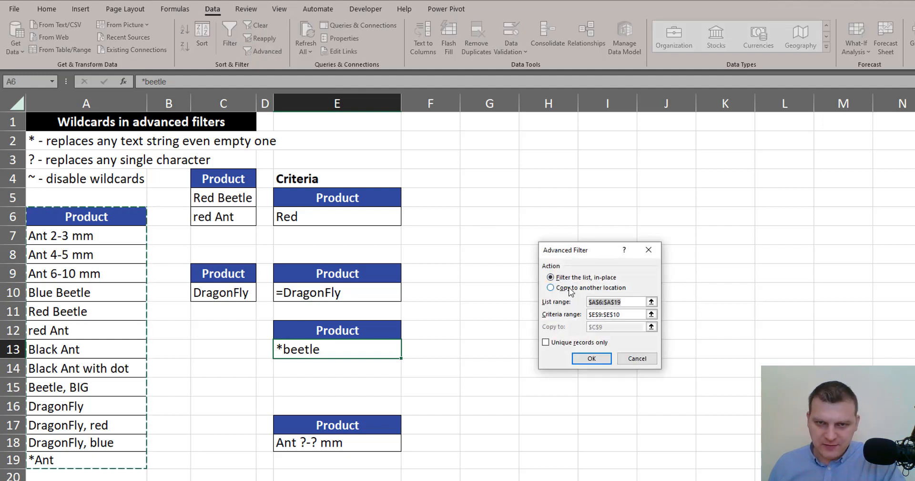
left_click(551, 287)
left_click(634, 314)
left_click_drag(374, 328, 372, 350)
left_click(607, 326)
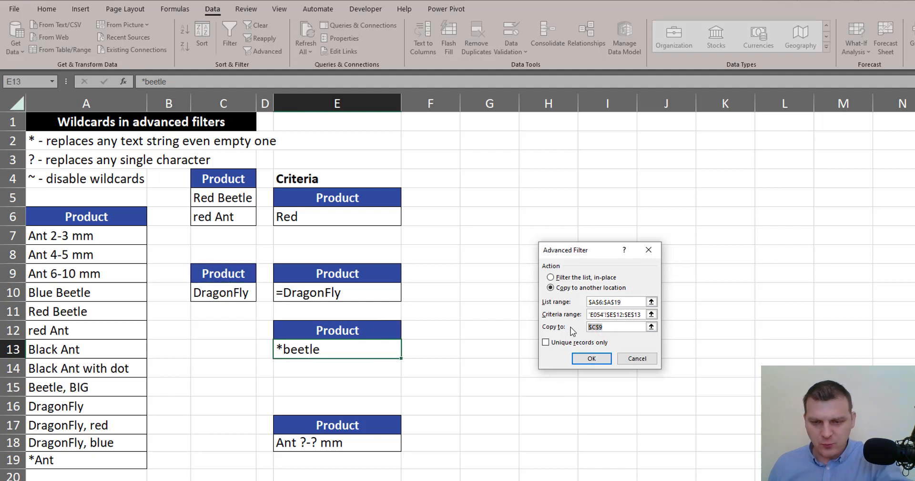
left_click(220, 329)
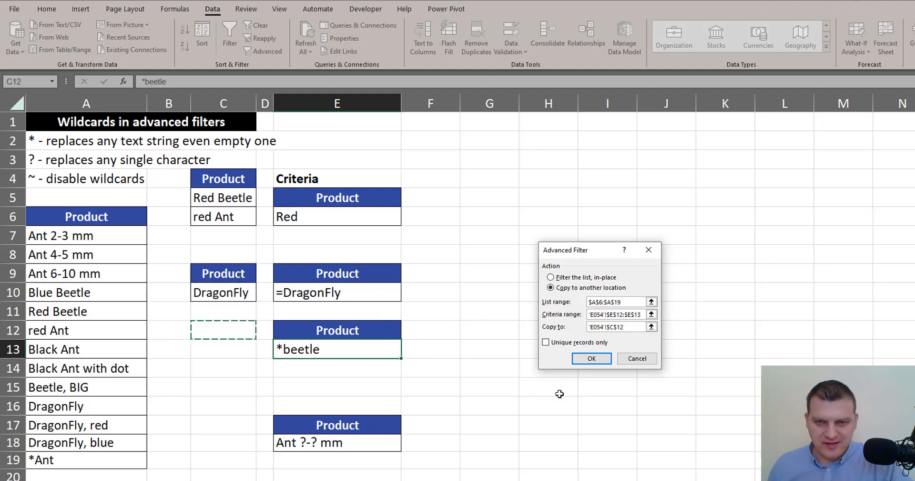
left_click(592, 358)
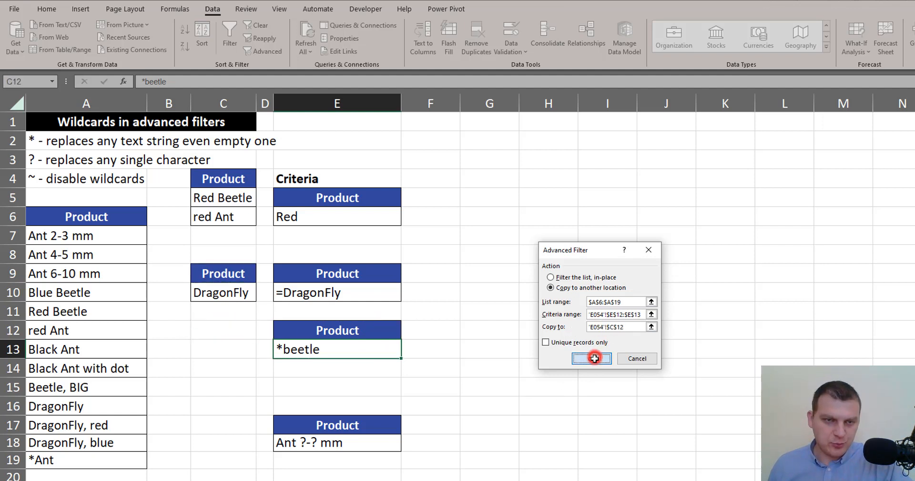
double_click(255, 106)
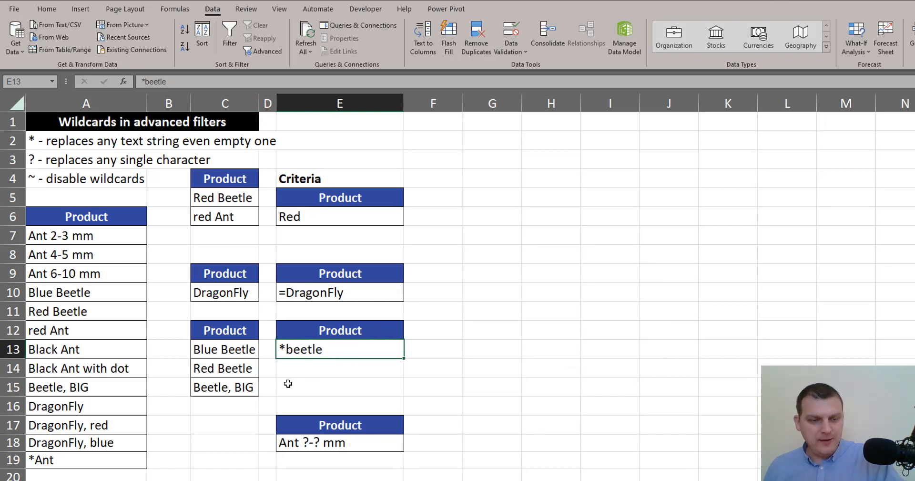
Compare where the word Beetle occurs in the extracted products in C13:C15.
left_click_drag(222, 357, 258, 357)
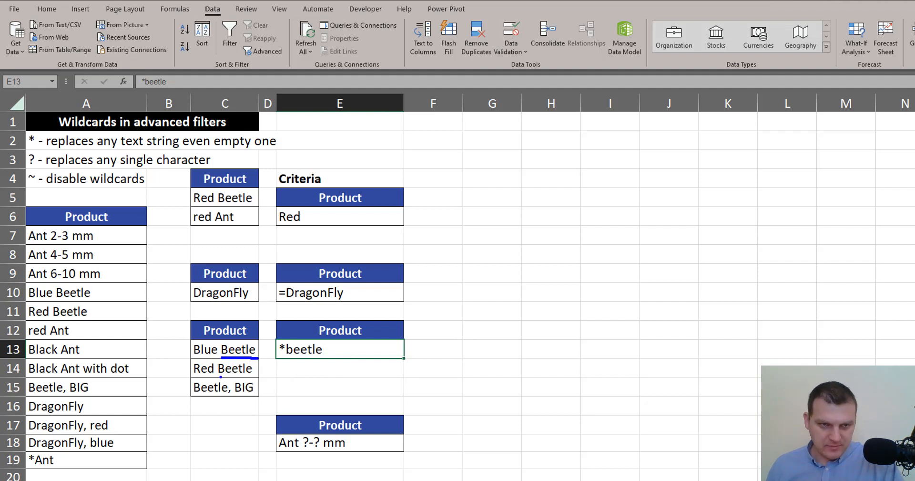
left_click_drag(188, 396, 224, 403)
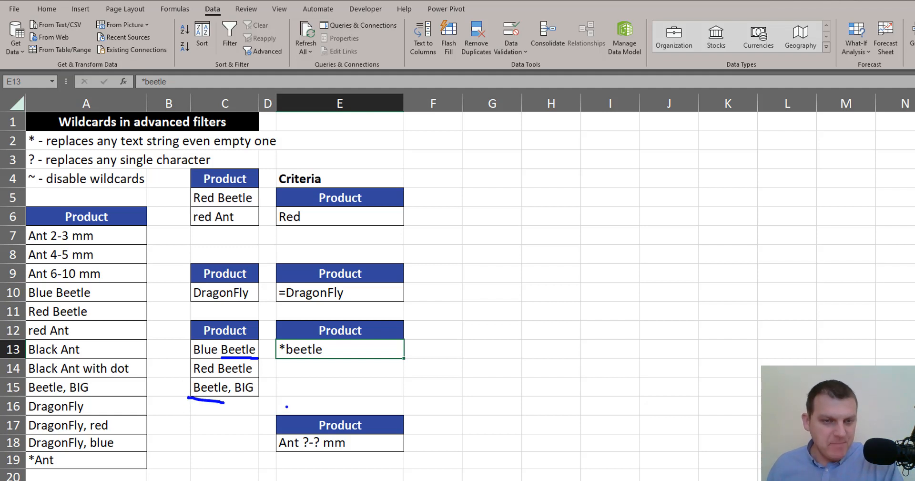
key("Escape")
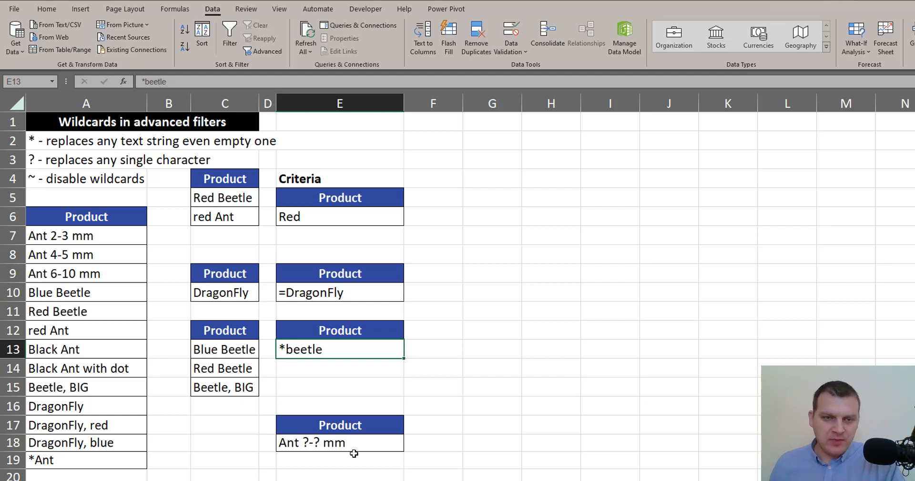
Compare the question-mark criterion in E18 with the size figures of the Ant entries in A7:A9.
left_click(371, 429)
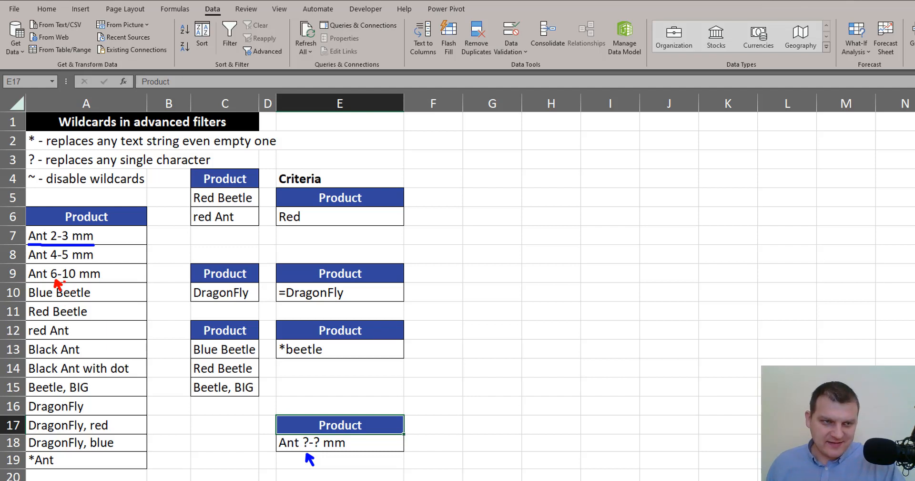
left_click_drag(57, 281, 76, 281)
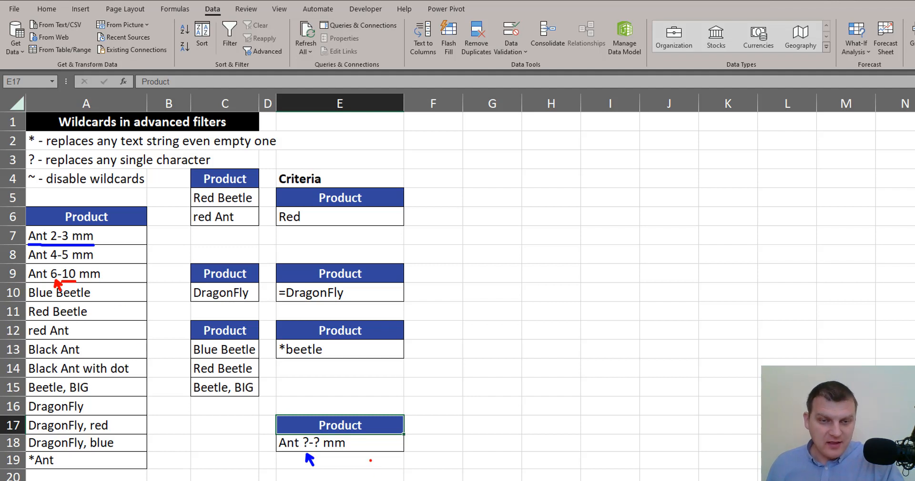
key("Escape")
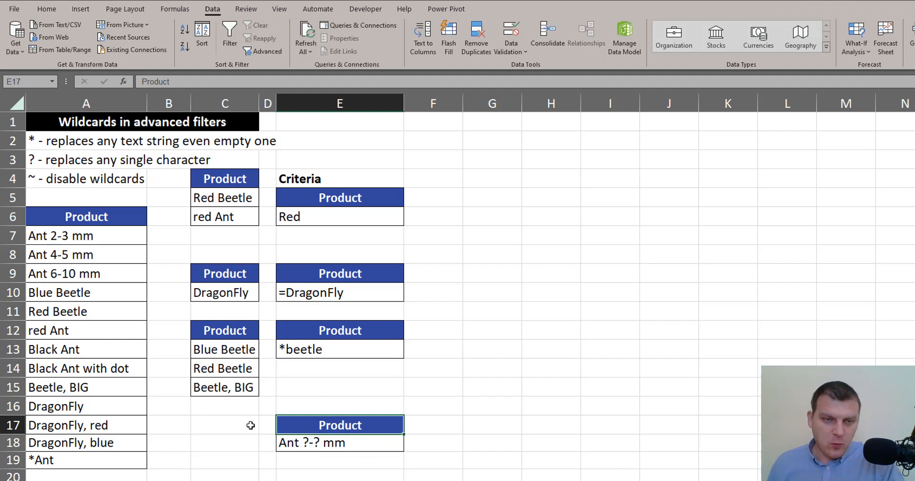
Run an Advanced Filter on A6:A19 with criteria range E17:E18, copying the results to C17, and autofit column C.
left_click(263, 53)
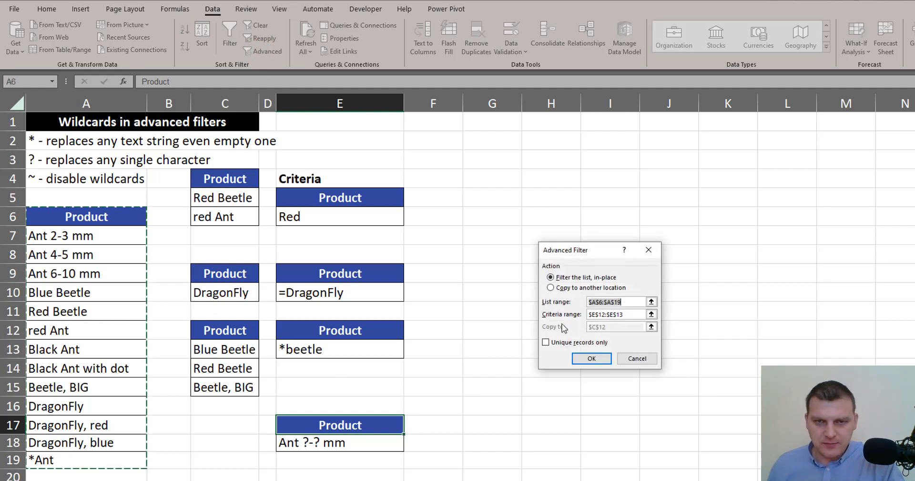
left_click(550, 287)
left_click(629, 314)
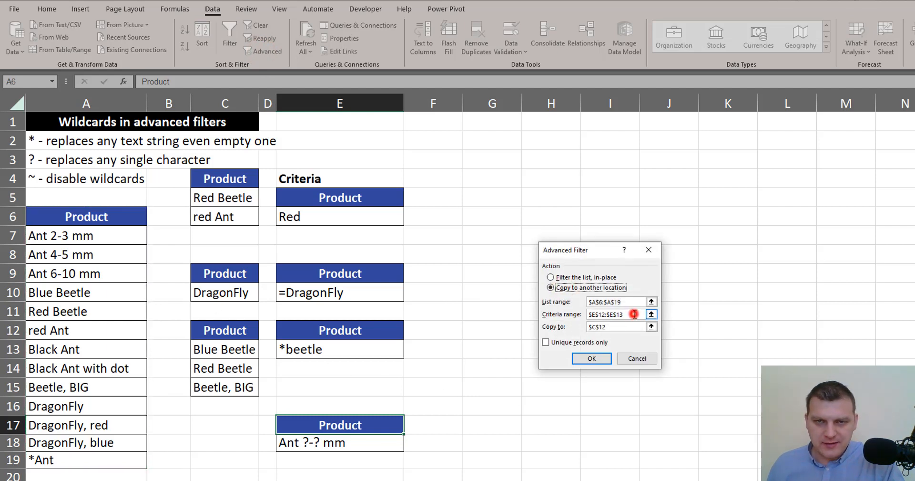
left_click_drag(343, 426, 354, 443)
left_click_drag(625, 327, 584, 329)
left_click(227, 422)
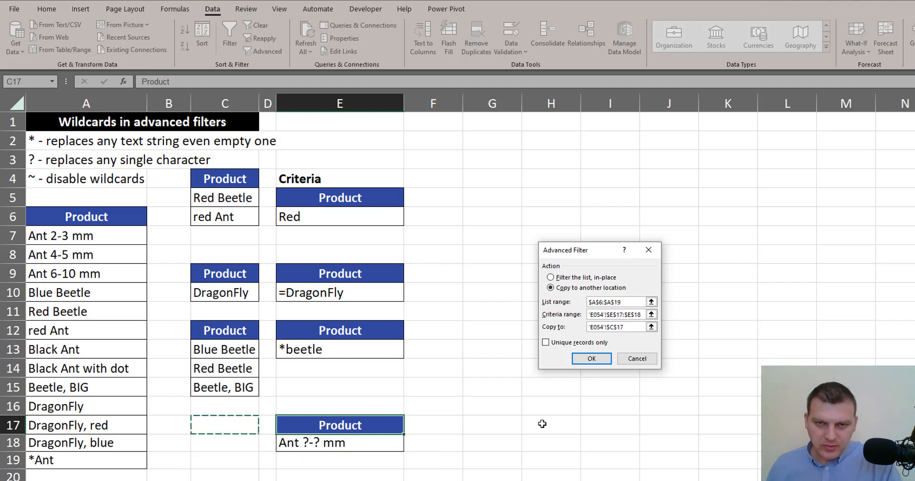
left_click(591, 358)
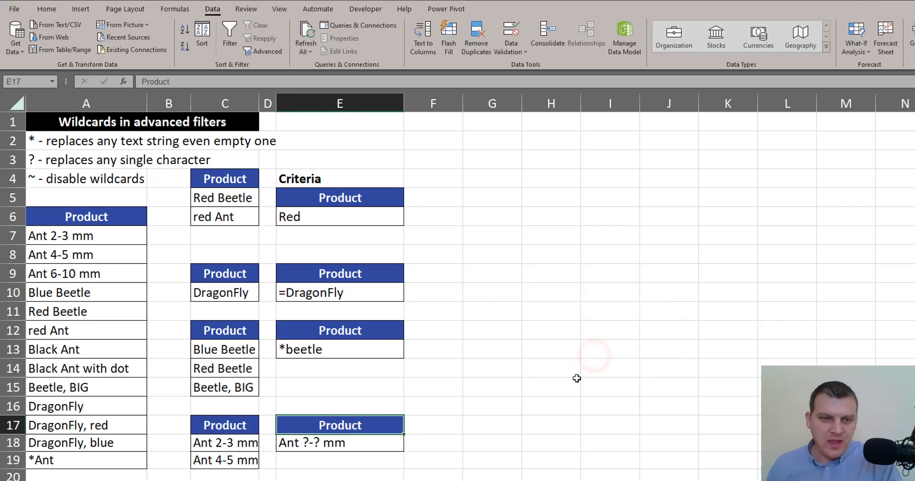
double_click(259, 103)
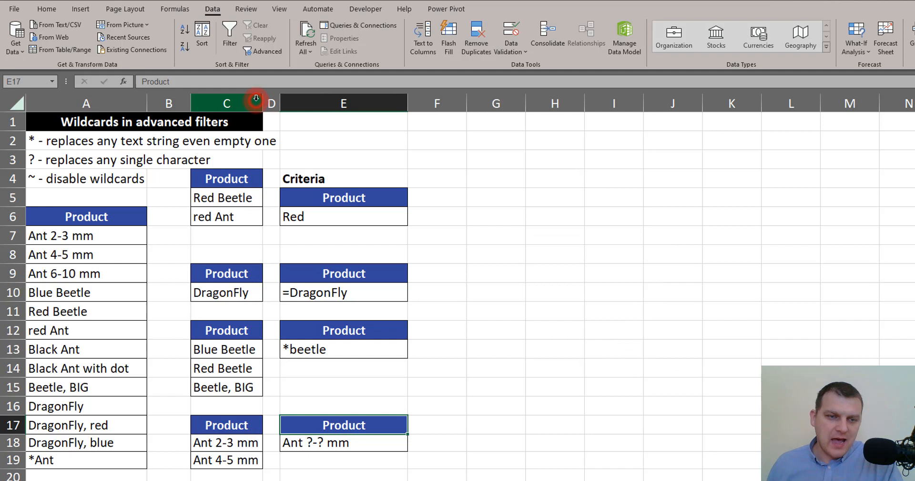
Check the extracted products in C18:C19 against the Ant 6-10 mm entry in A9 and the criterion in E18.
left_click(246, 442)
left_click(245, 460)
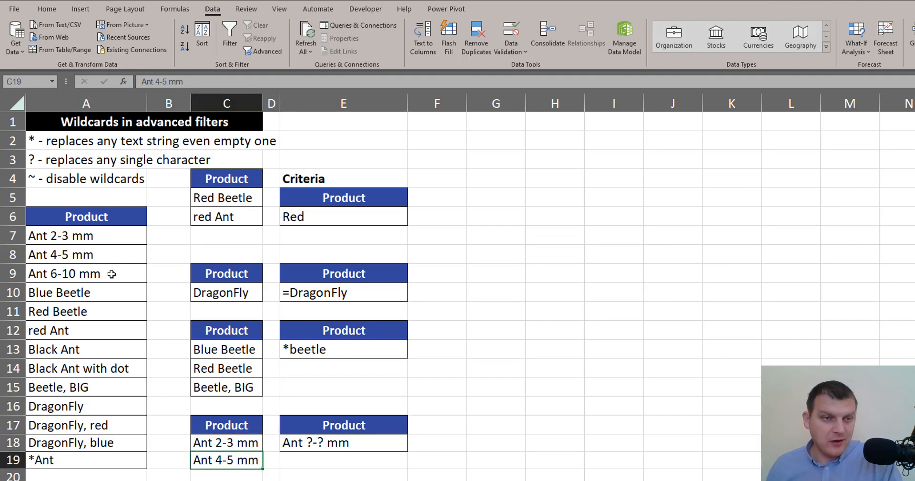
left_click(125, 279)
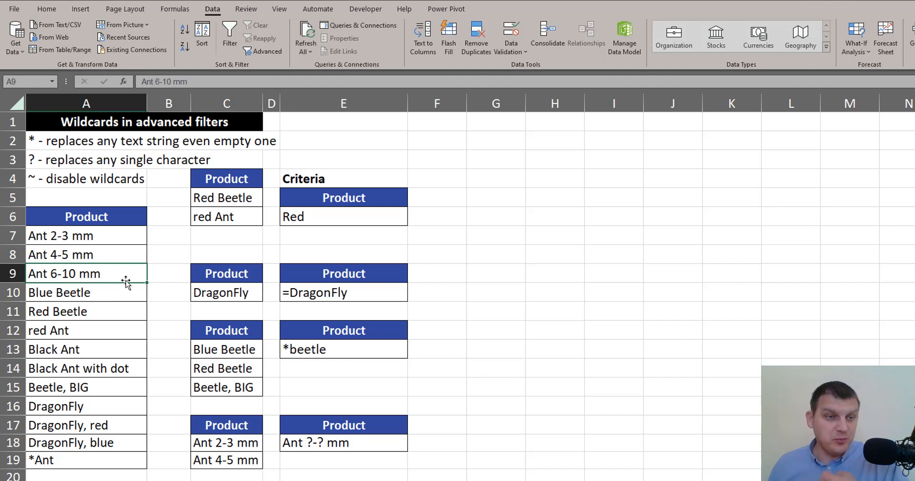
left_click(339, 441)
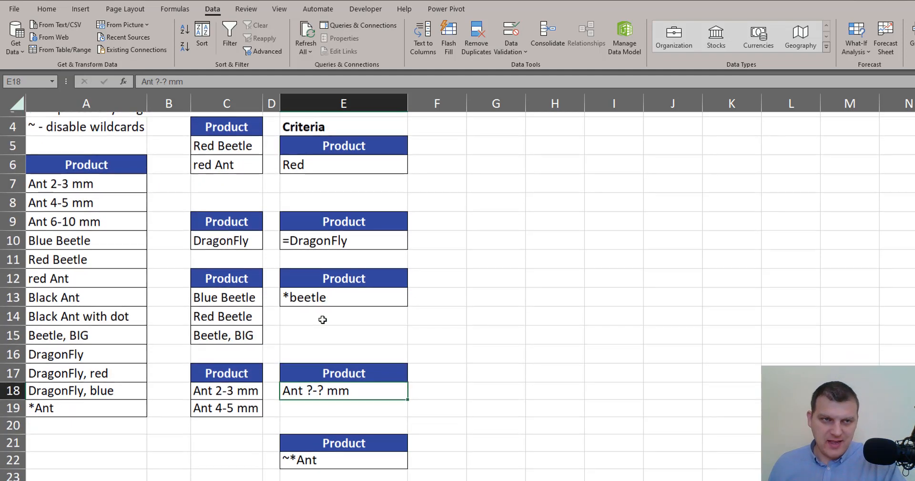
Examine the ~*Ant criterion in E22, its tilde and asterisk, and compare it with the entry in A19.
scroll(323, 319, "down", 1)
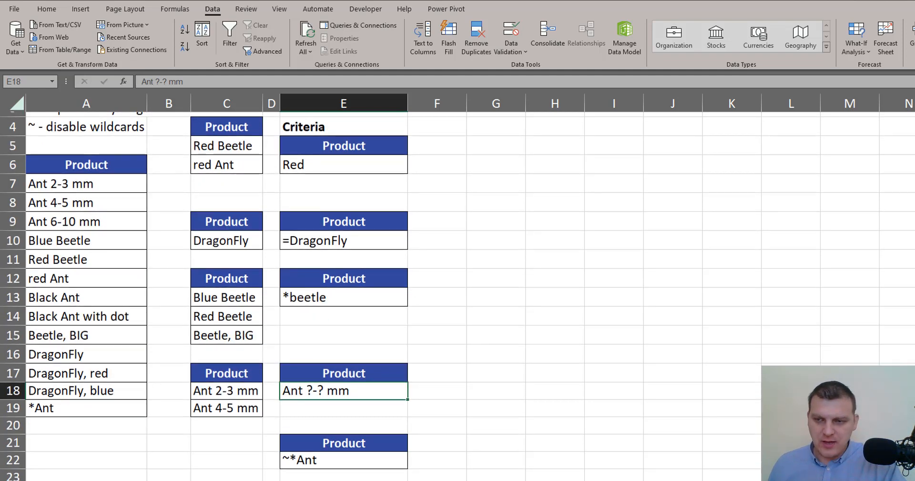
scroll(453, 459, "down", 1)
left_click(307, 457)
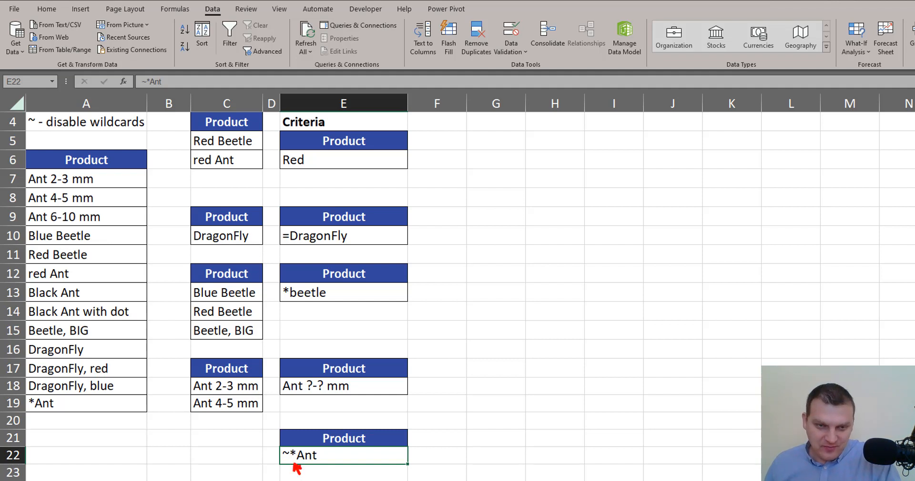
left_click_drag(295, 465, 334, 466)
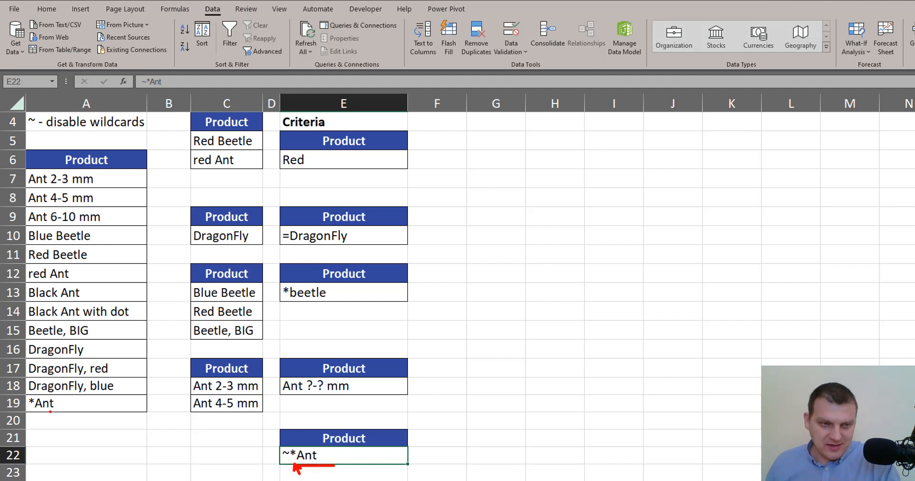
left_click_drag(26, 410, 66, 416)
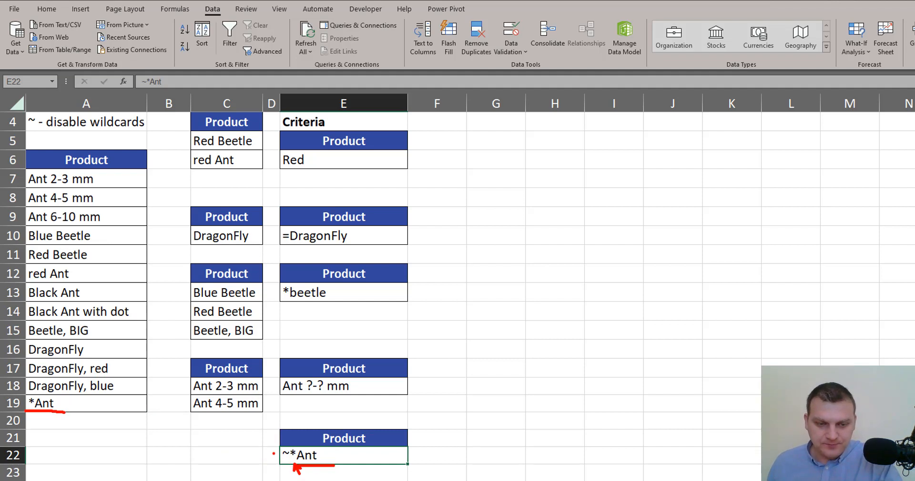
left_click_drag(259, 460, 275, 455)
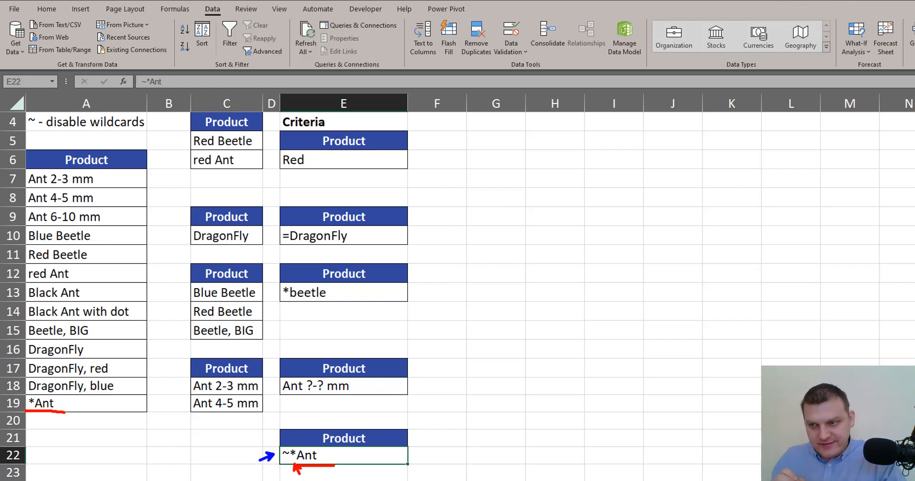
key("Escape")
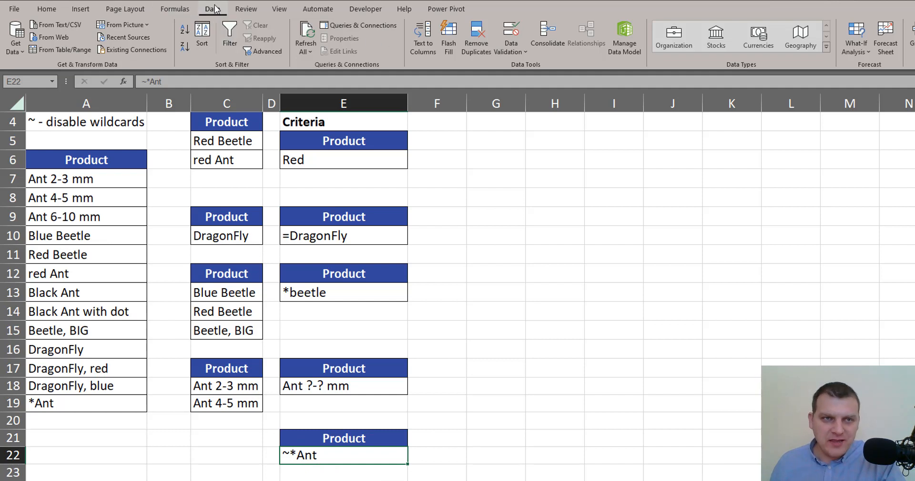
Run an Advanced Filter on A6:A19 with criteria range E21:E22, copying the results to C21, and select the extracted range C21:C22.
left_click(261, 52)
left_click(572, 287)
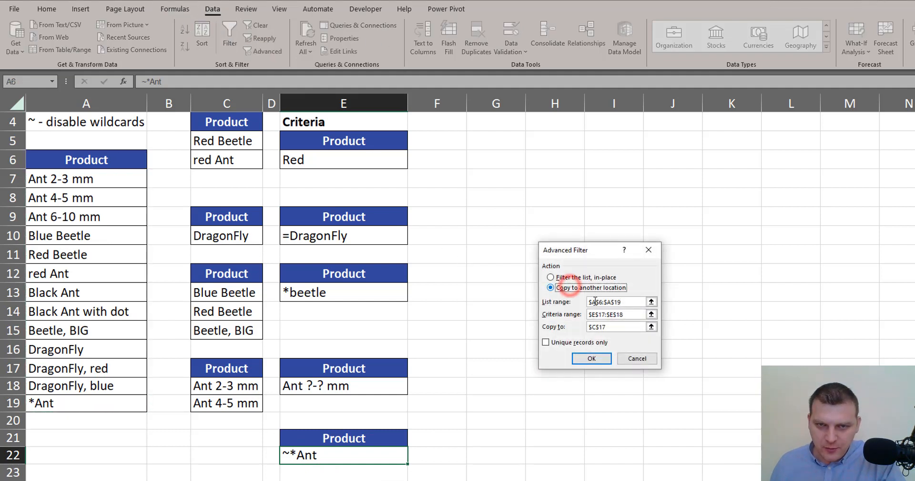
left_click(639, 314)
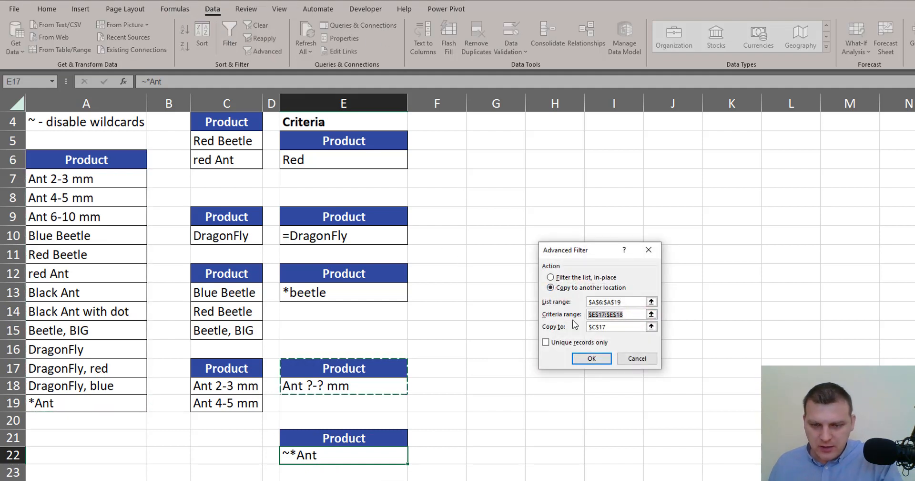
left_click(352, 439)
left_click_drag(353, 438, 358, 462)
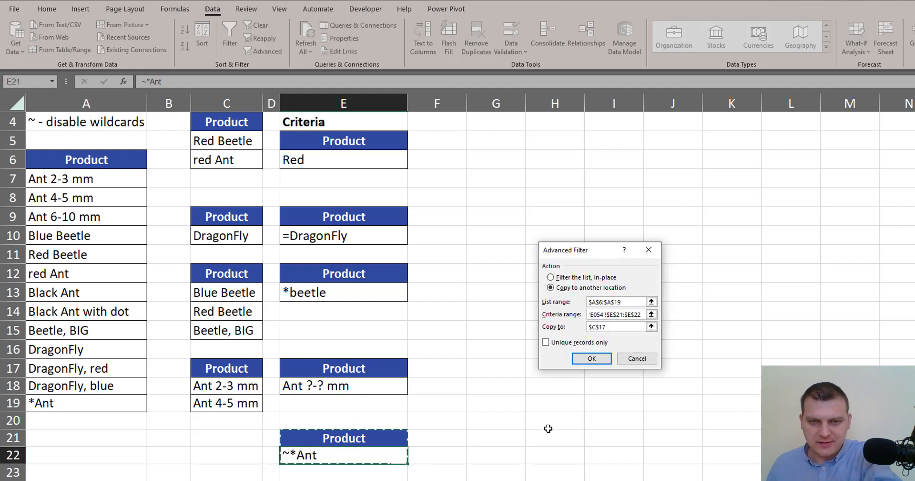
left_click_drag(619, 327, 584, 329)
key("Delete")
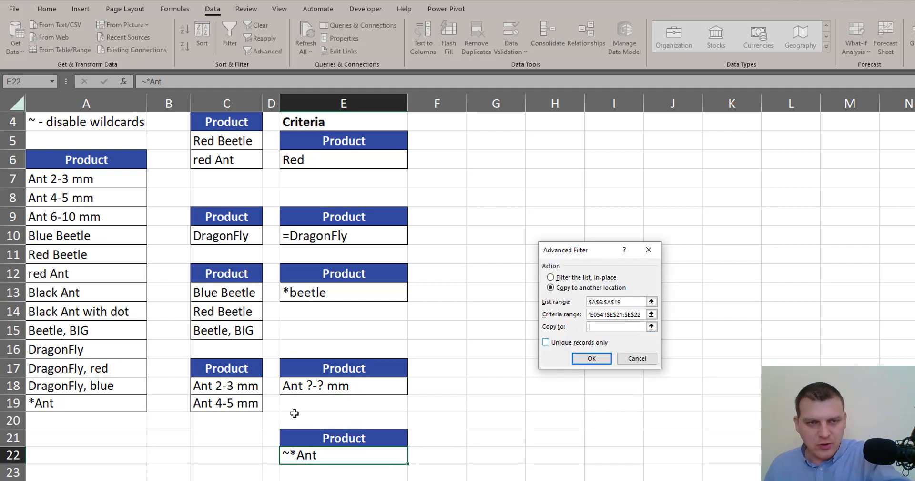
left_click(227, 439)
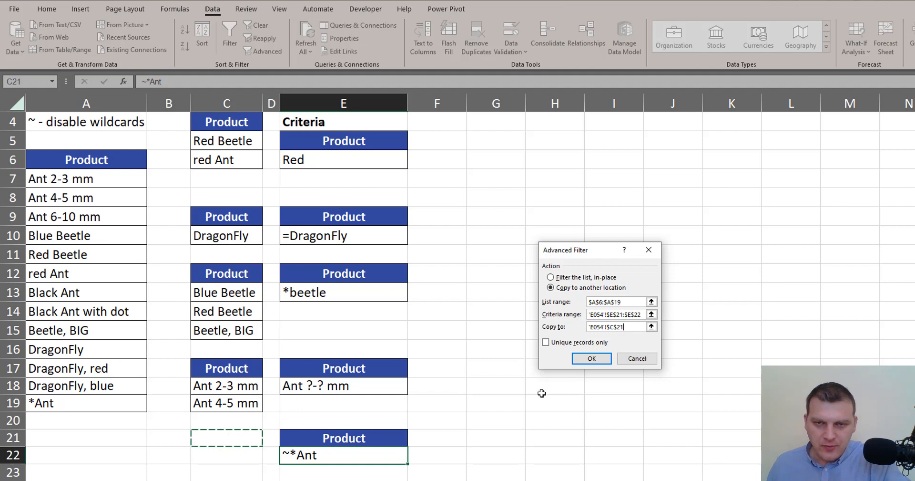
left_click(591, 358)
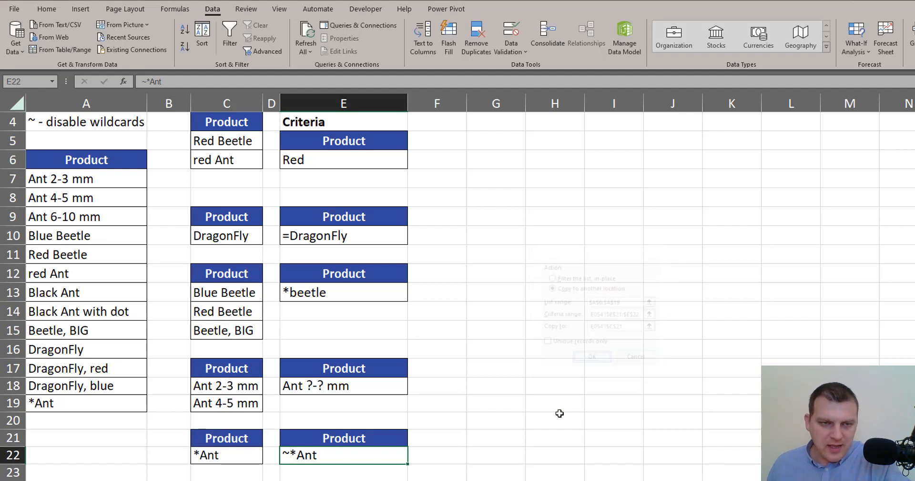
left_click(243, 440)
left_click_drag(246, 448, 248, 459)
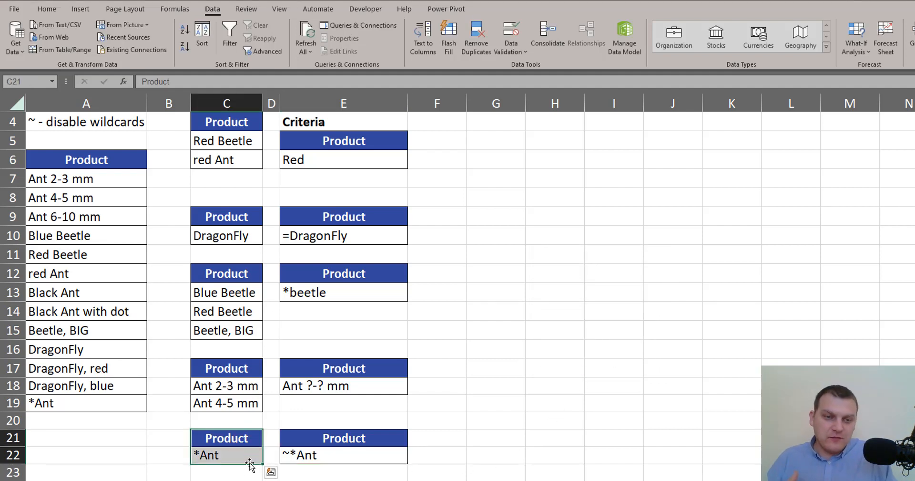